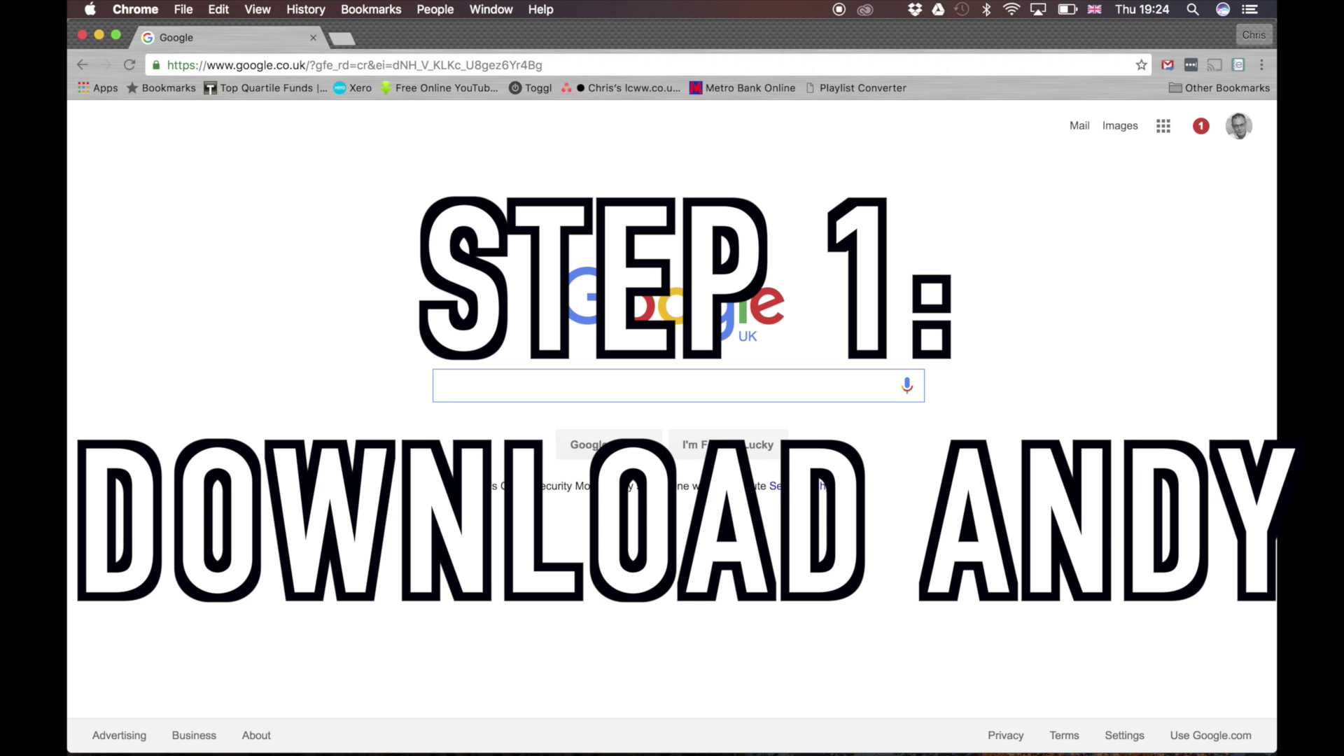
# Search Google for 'andy' and download the Mac installer from andyroid.net.
pyautogui.write('andy')
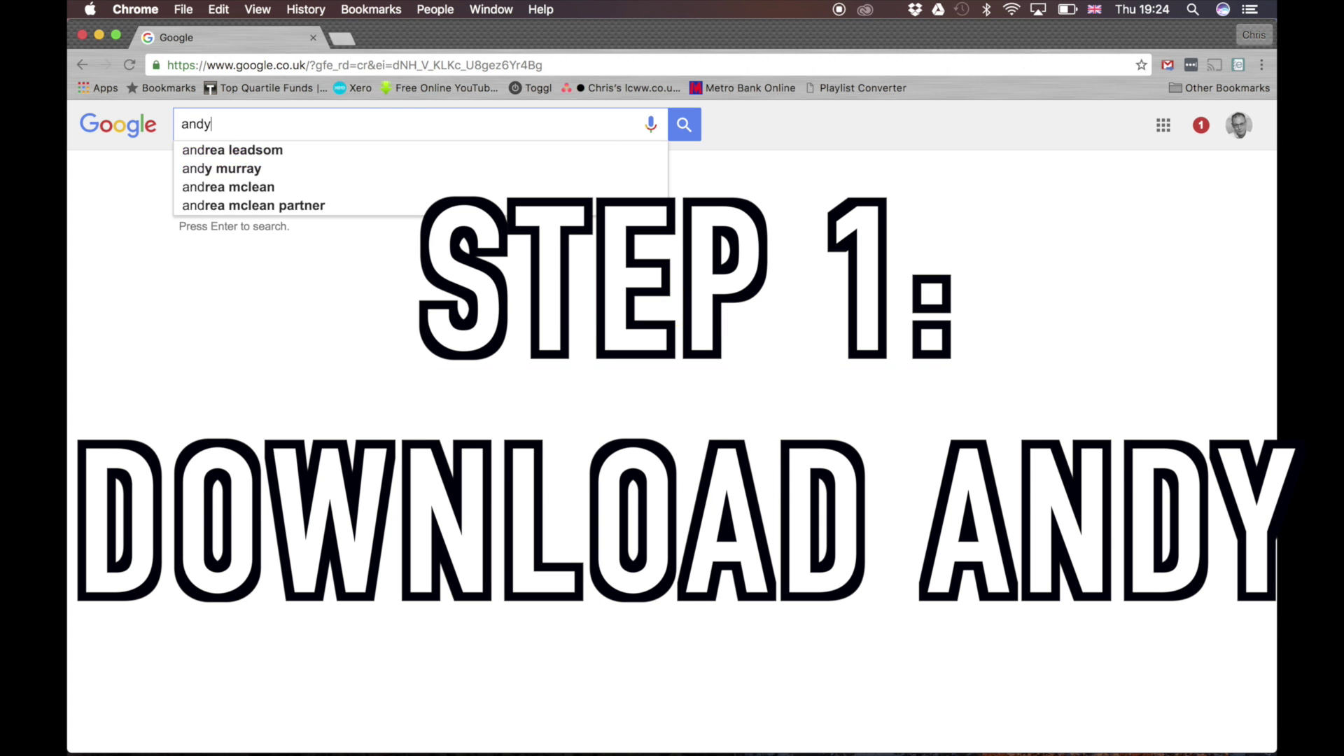
pyautogui.press('Return')
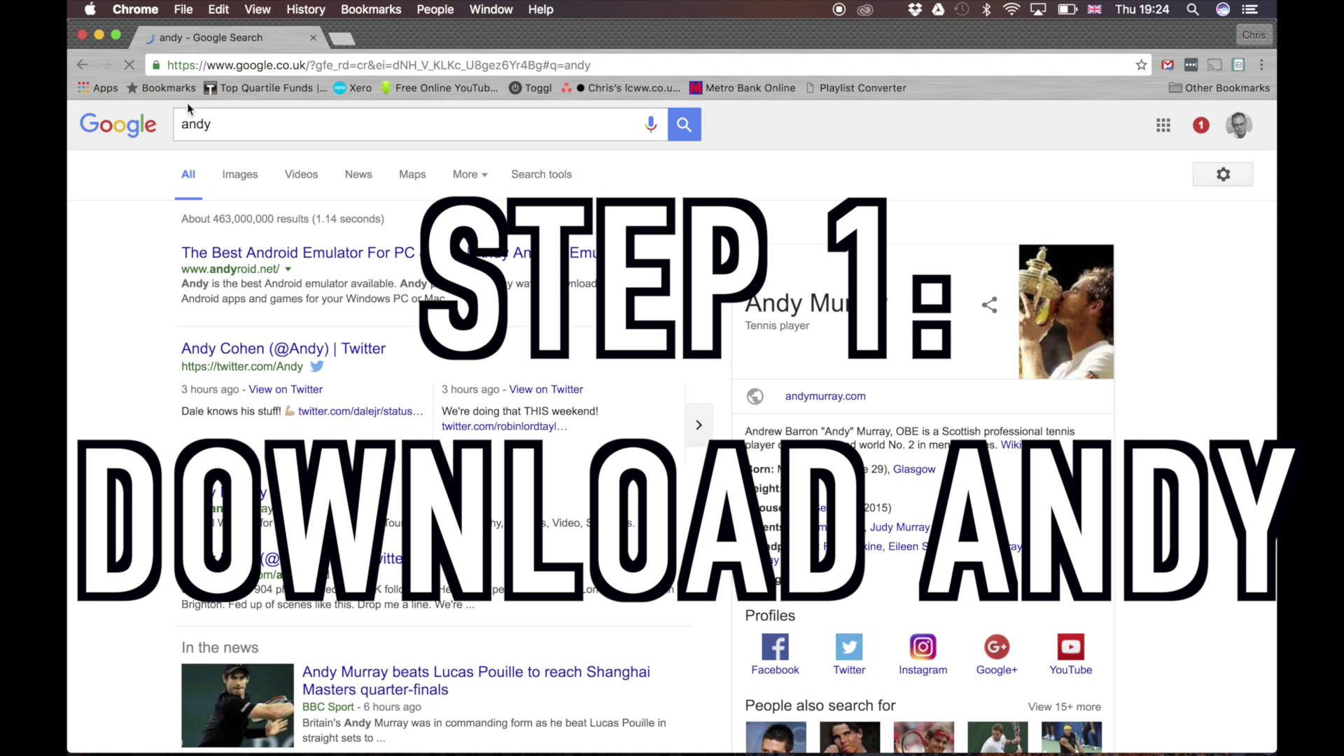
pyautogui.click(244, 253)
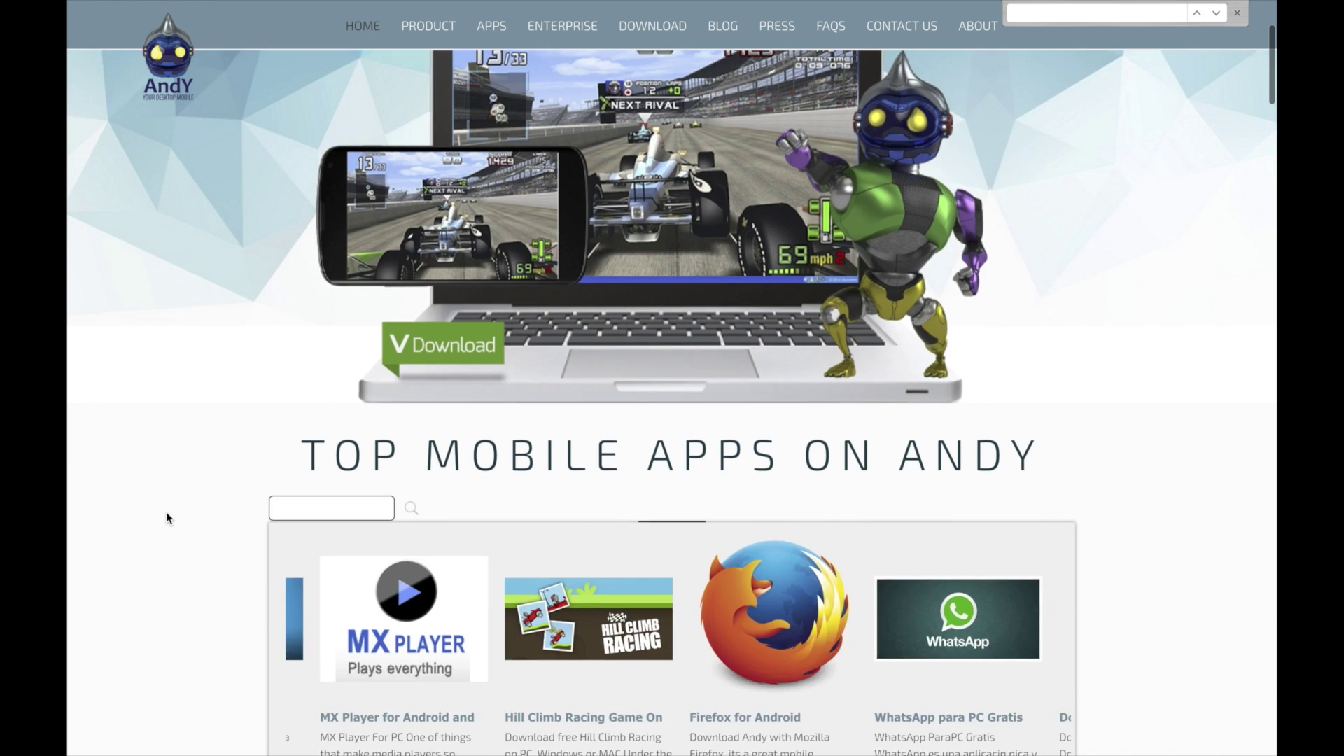
pyautogui.scroll(-10, 166, 511)
pyautogui.scroll(-1, 166, 512)
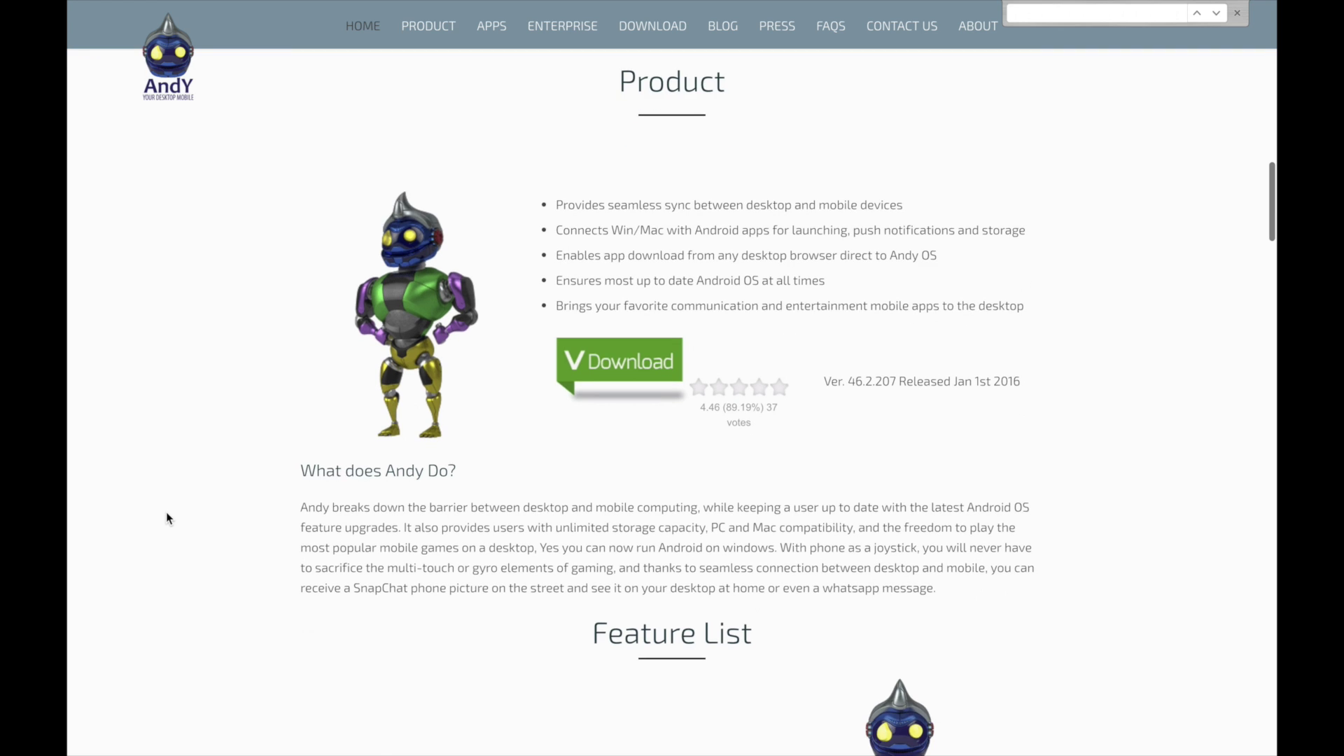
pyautogui.click(623, 356)
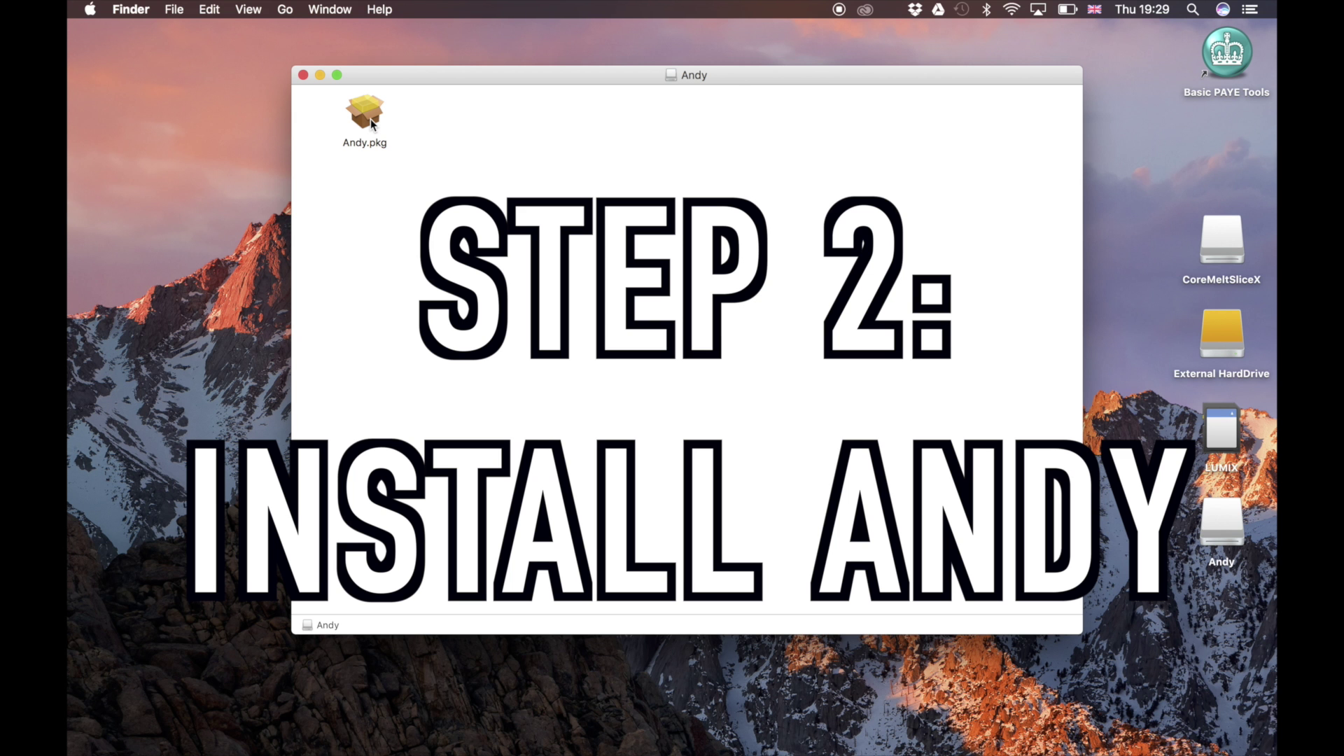
# Open Andy.pkg from the mounted Andy disk window to start the installer.
pyautogui.doubleClick(363, 117)
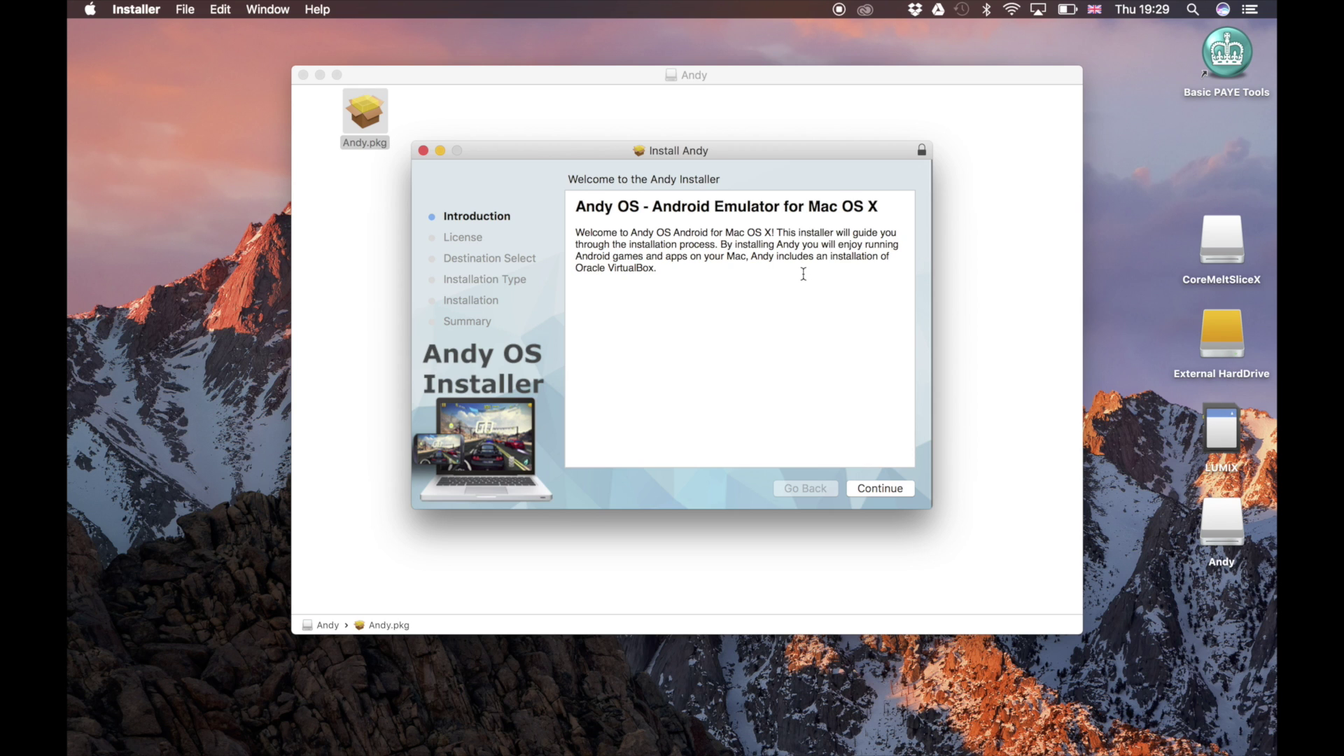
# Accept the licence, install Andy with the admin password, and close the finished installer.
pyautogui.click(874, 489)
pyautogui.click(874, 489)
pyautogui.press('Return')
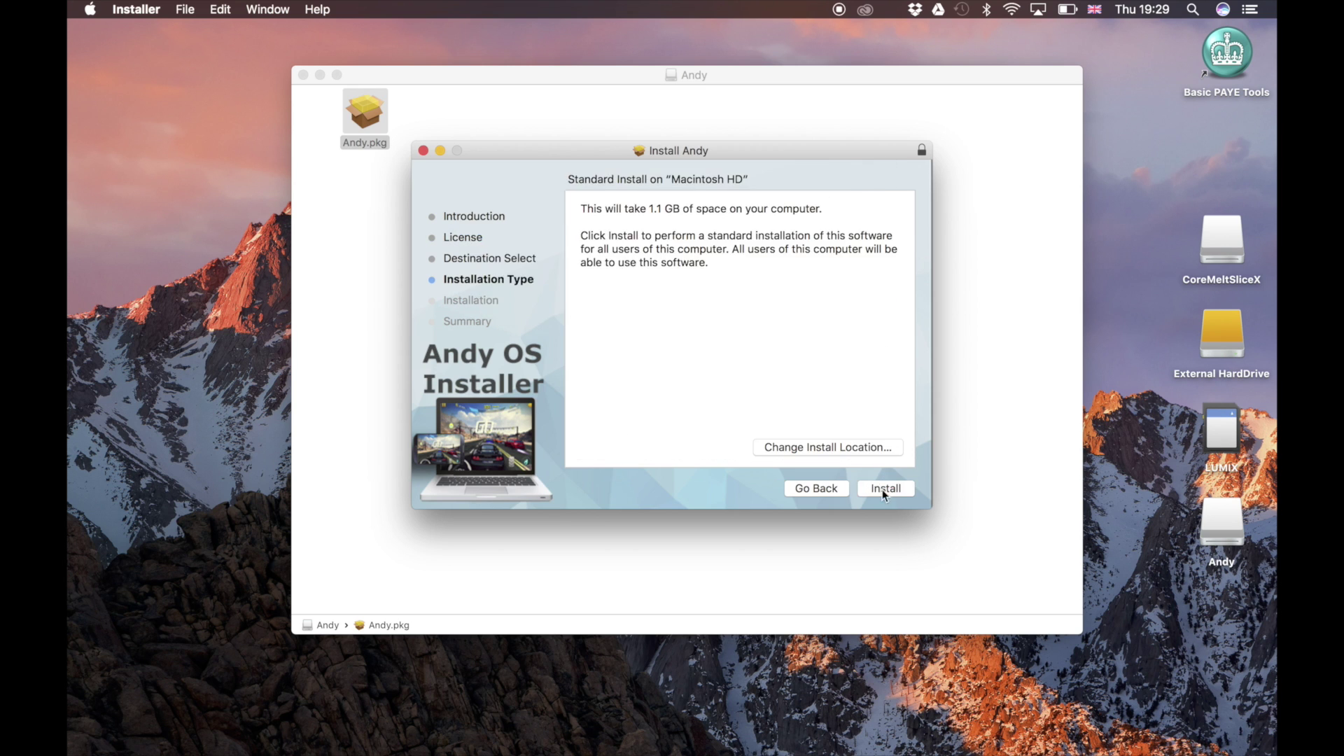
pyautogui.click(882, 488)
pyautogui.write('******')
pyautogui.press('Return')
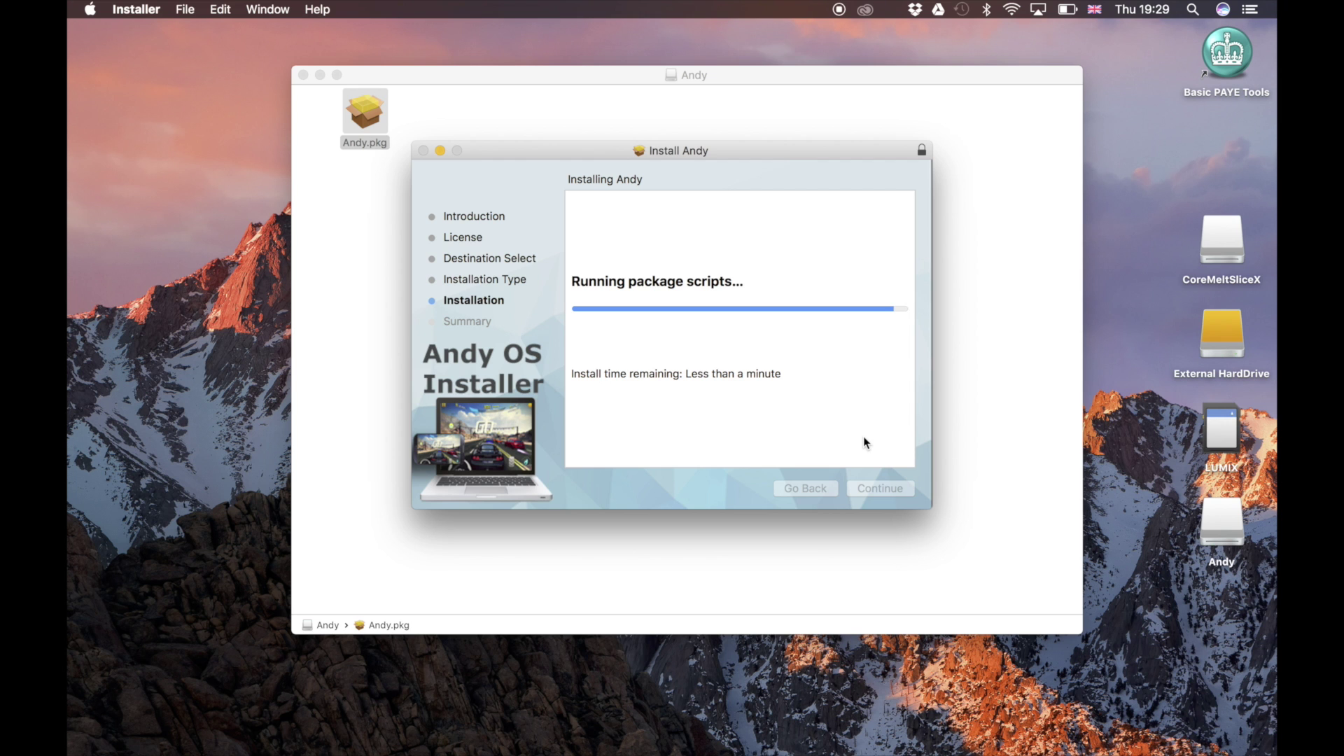
pyautogui.click(789, 250)
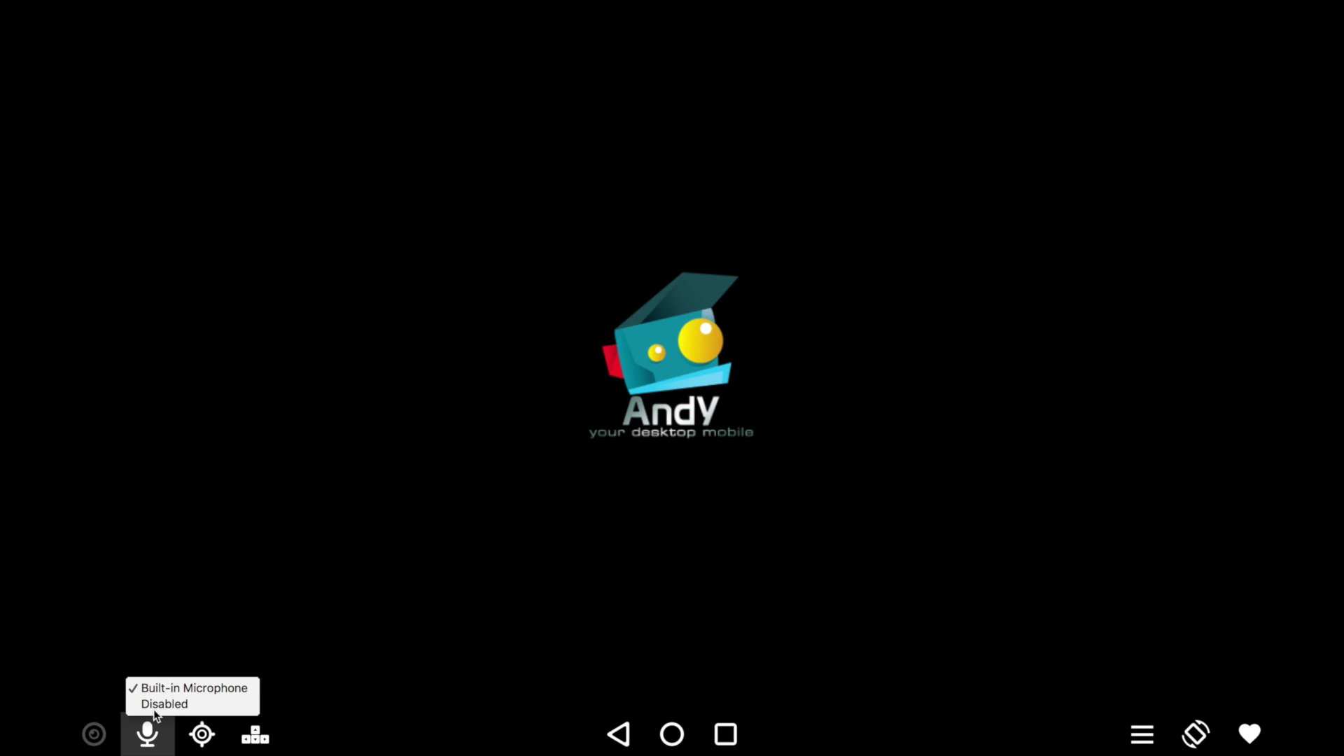
# Check the GPS location options in Andy's bottom toolbar while the tablet boots.
pyautogui.click(201, 733)
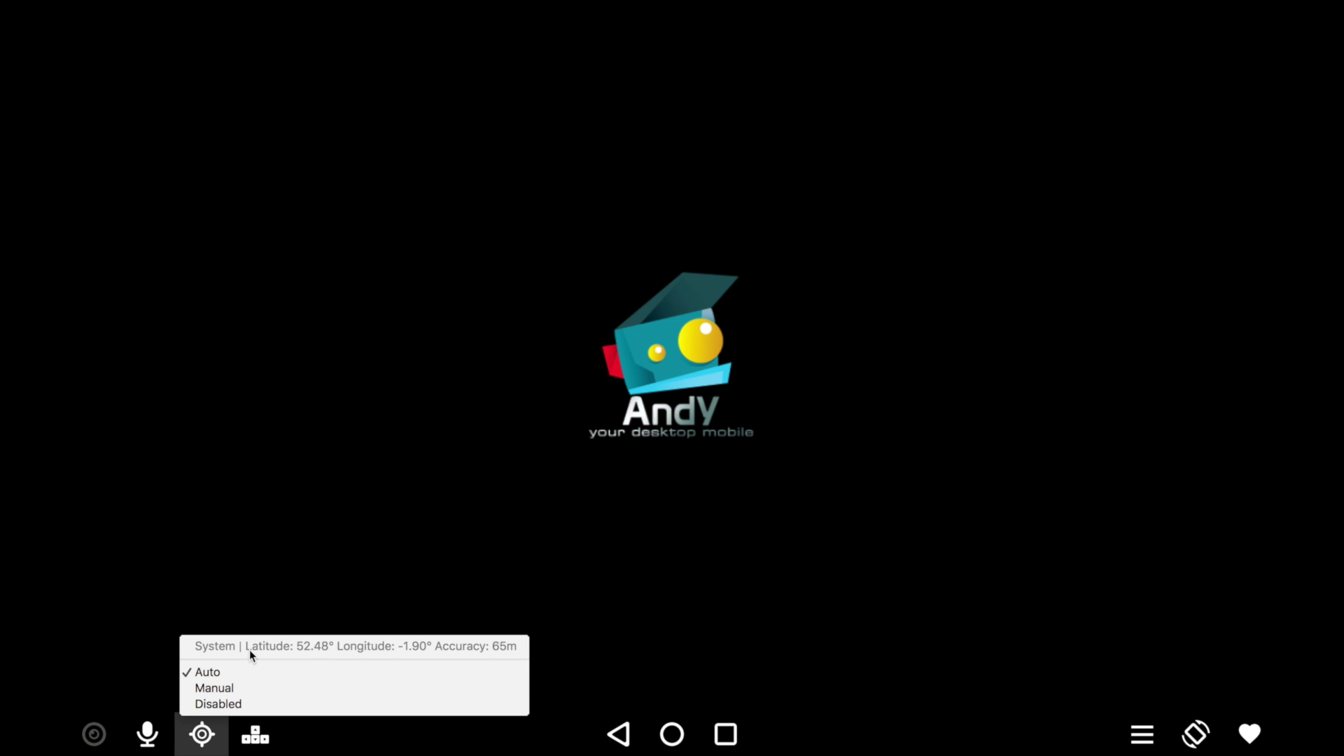
pyautogui.click(216, 687)
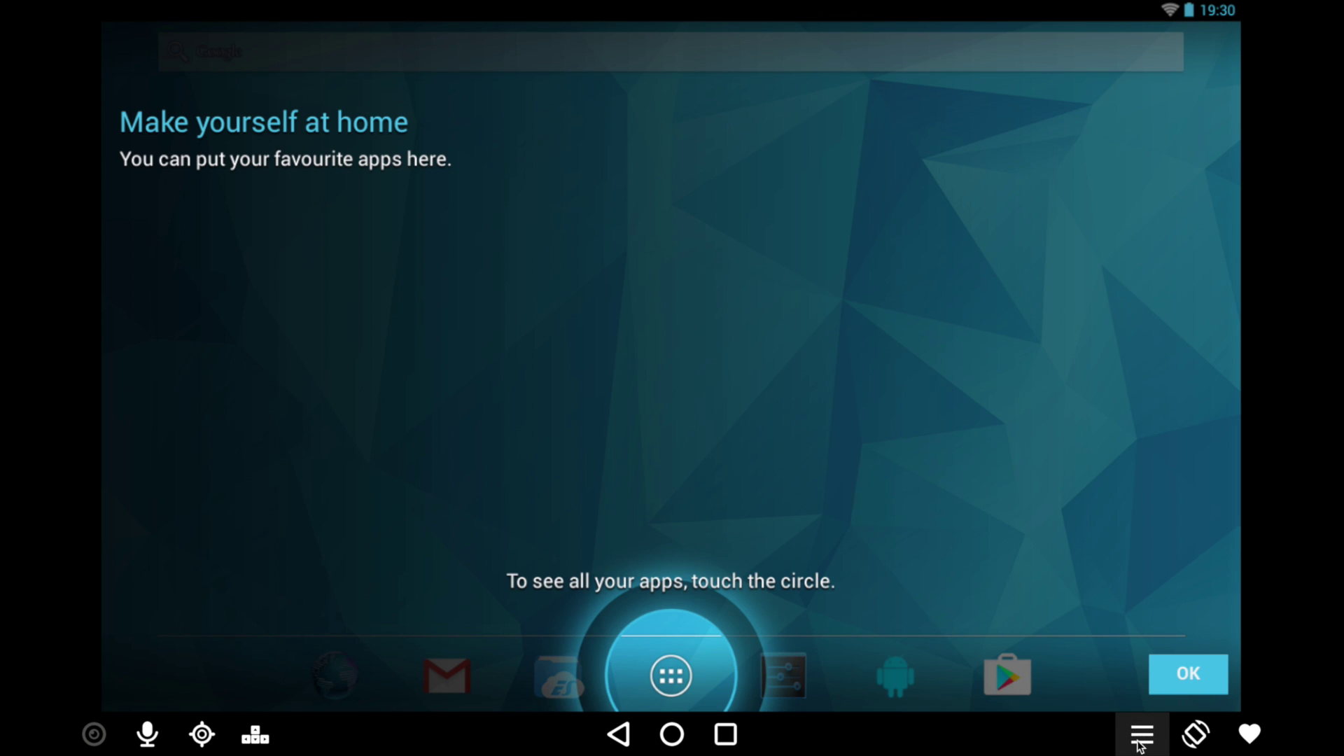
# Dismiss the welcome tips and open Settings > About tablet.
pyautogui.click(1190, 682)
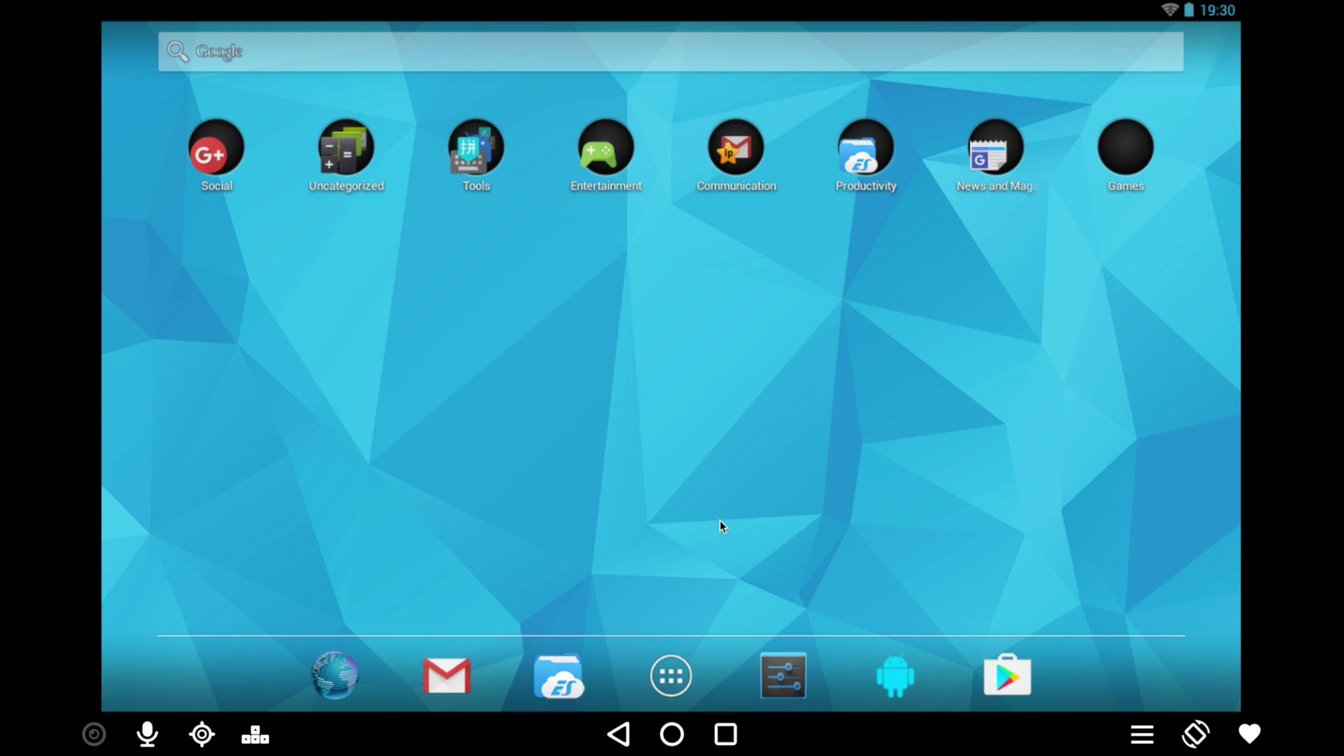
pyautogui.moveTo(1163, 10); pyautogui.dragTo(1120, 271)
pyautogui.click(1130, 91)
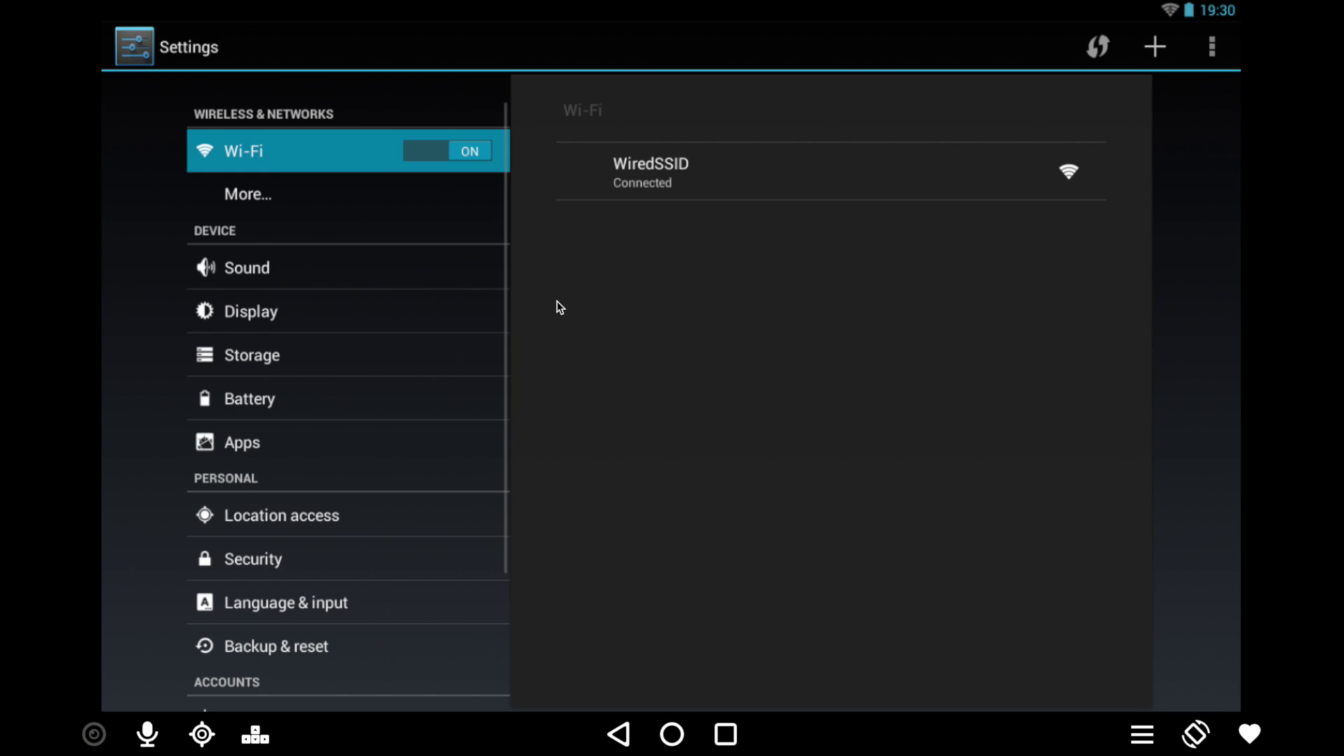
pyautogui.scroll(-3, 309, 558)
pyautogui.click(285, 659)
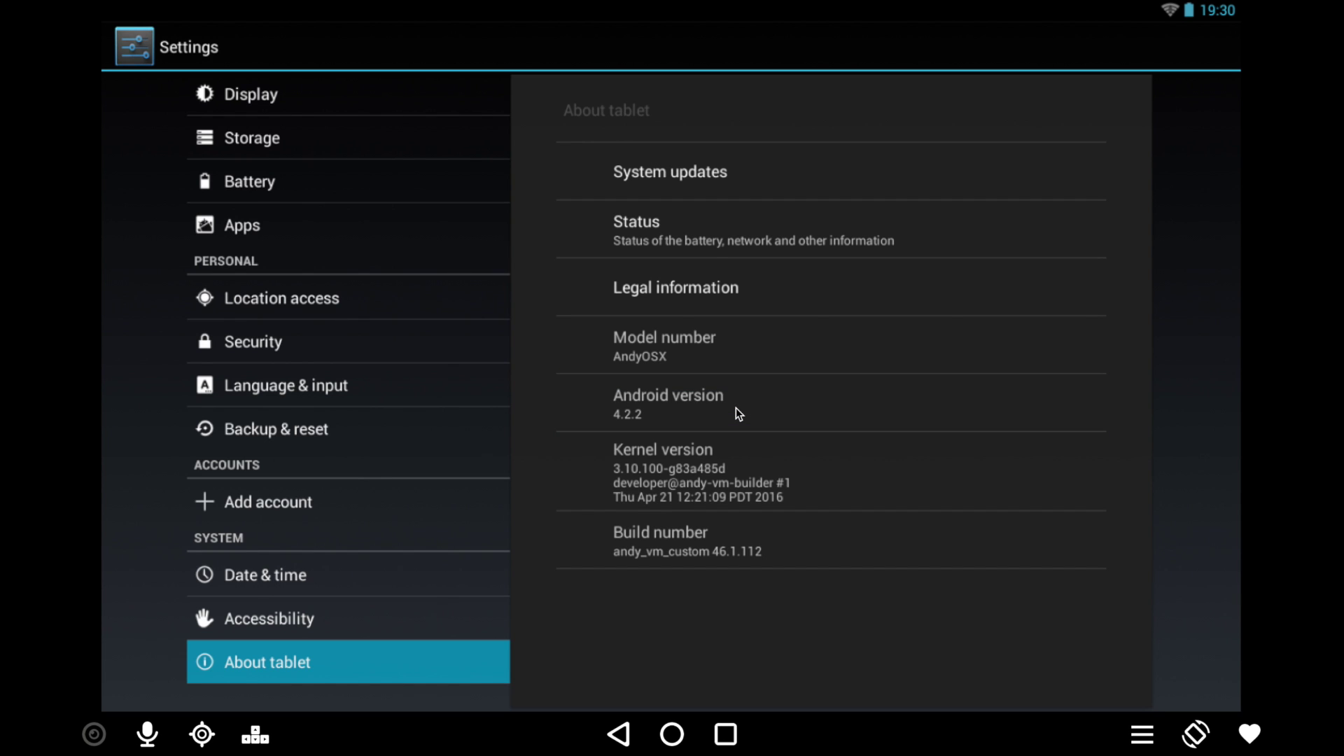
# Tap Build number repeatedly to unlock Developer options.
pyautogui.click(723, 553)
pyautogui.click(723, 553)
pyautogui.click(721, 552)
pyautogui.click(721, 552)
# From the home screen, open the Play Store and sign in with an existing Google account's e-mail.
pyautogui.click(672, 734)
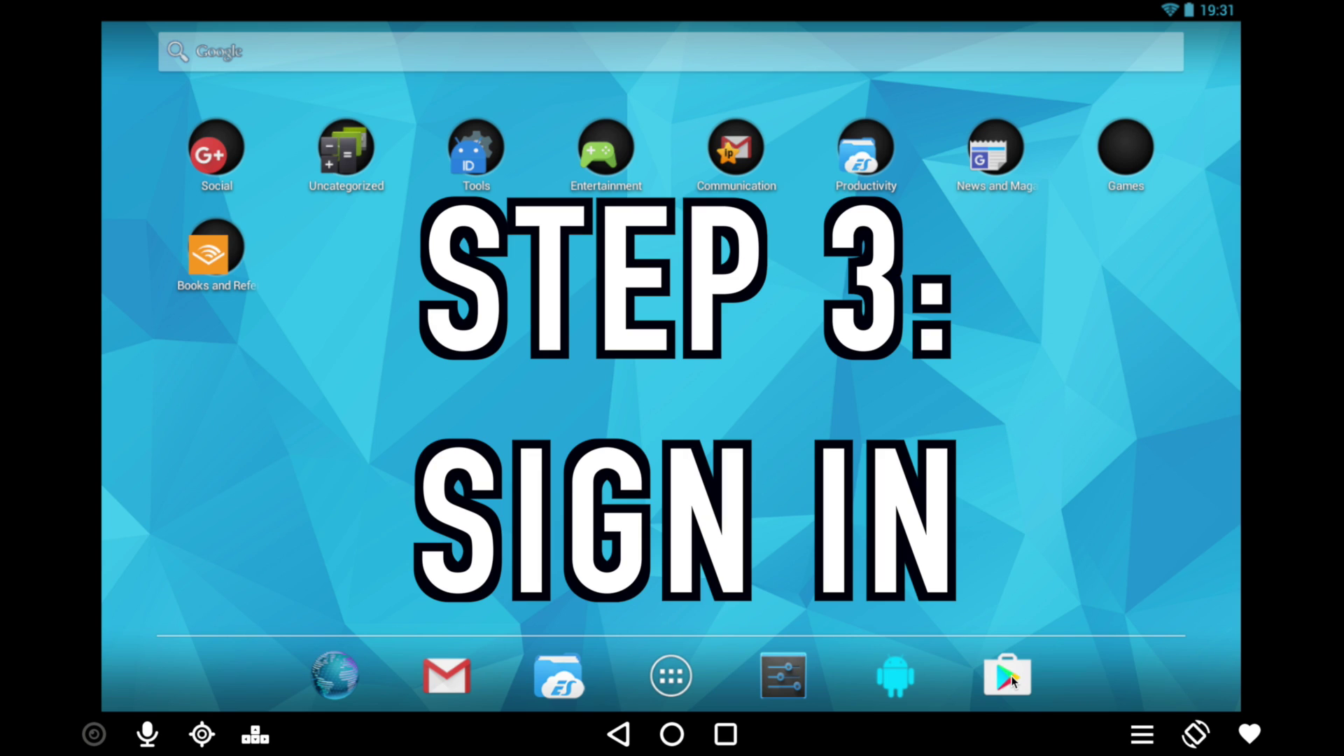
pyautogui.click(1011, 675)
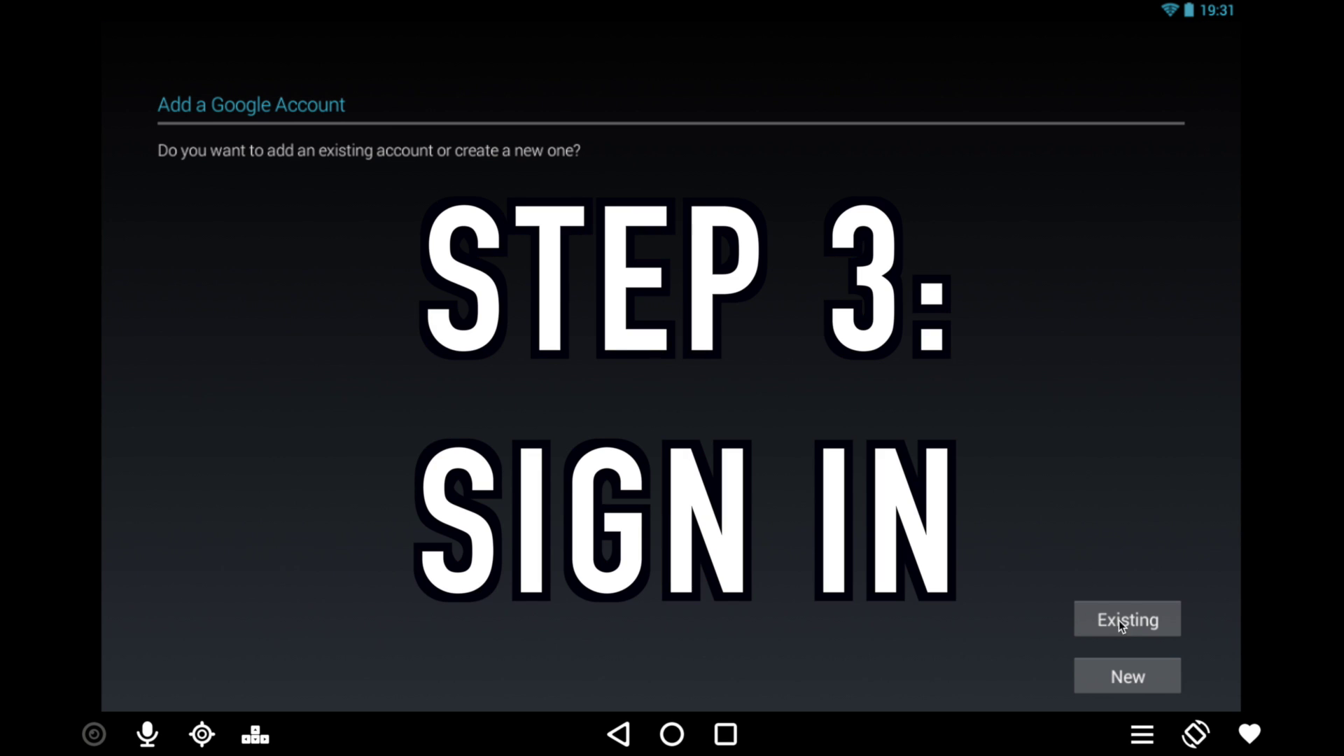
pyautogui.click(1120, 620)
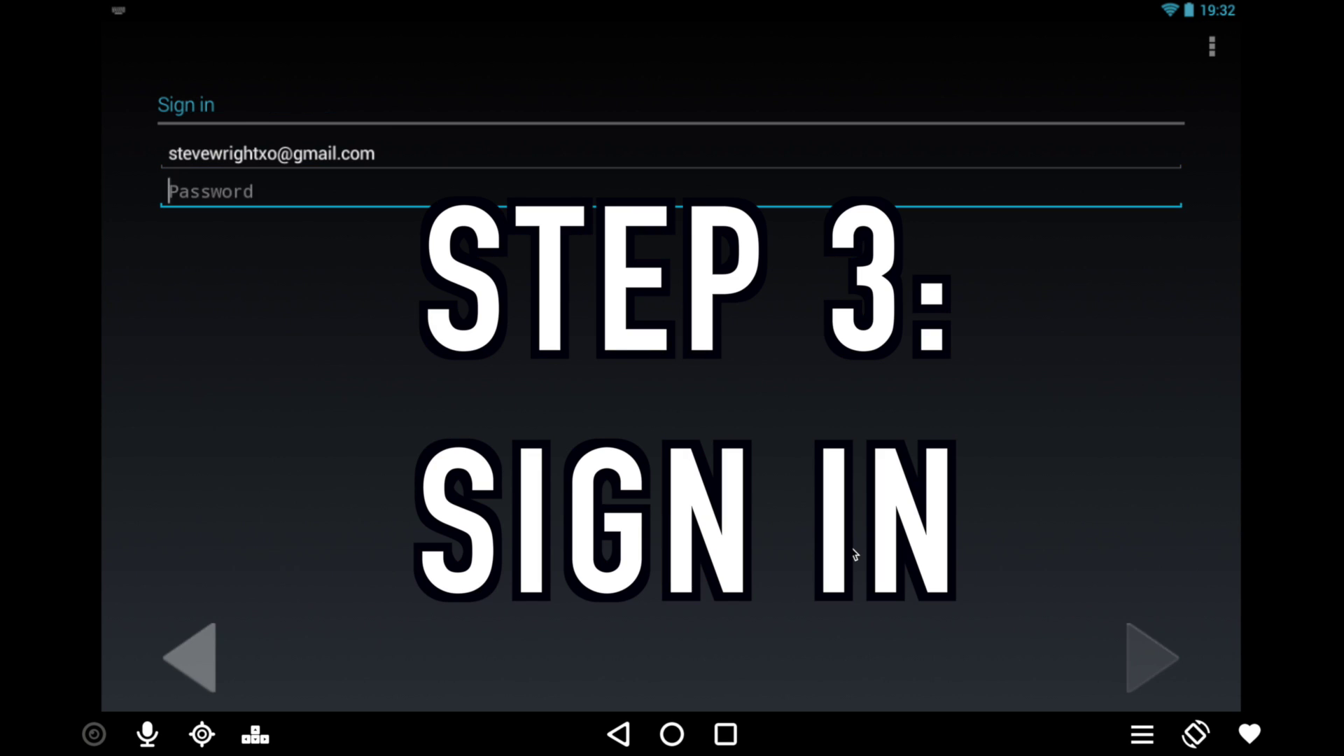
pyautogui.write('•')
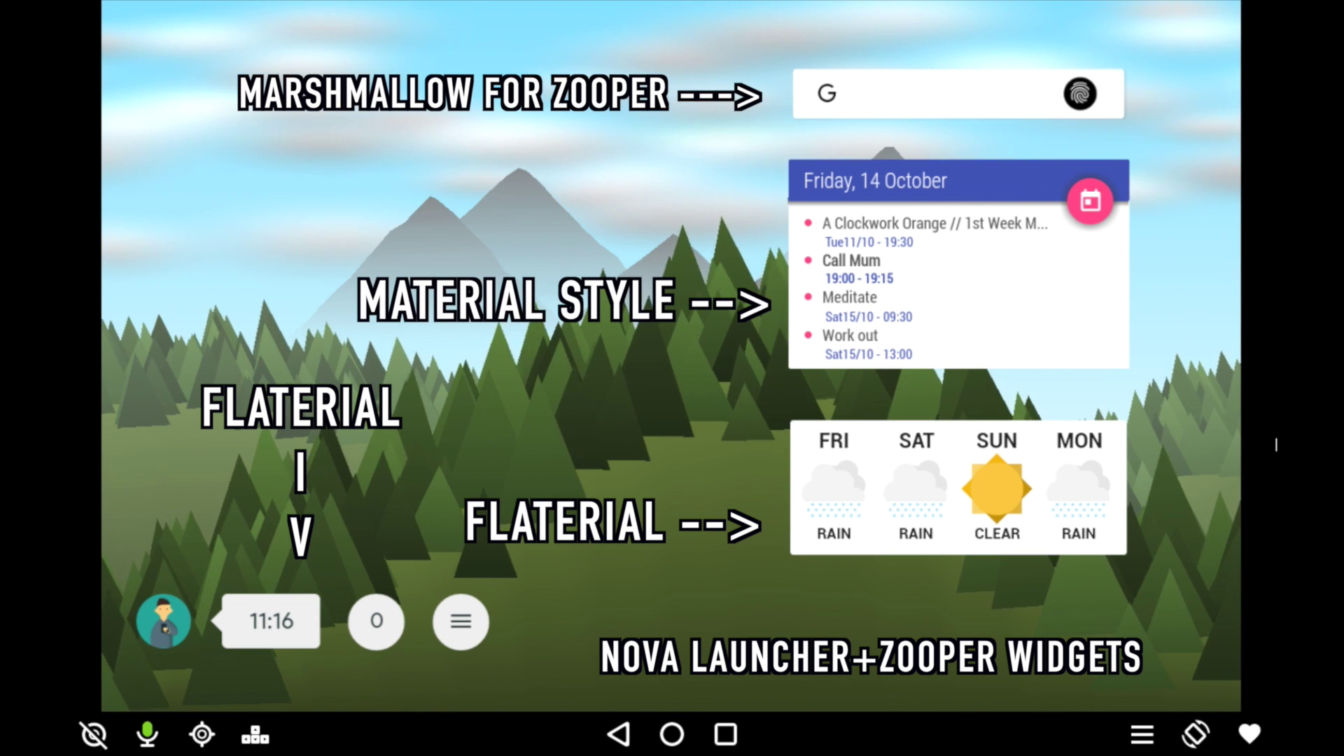
# Open the Nova Launcher app drawer to list all installed apps.
pyautogui.click(460, 621)
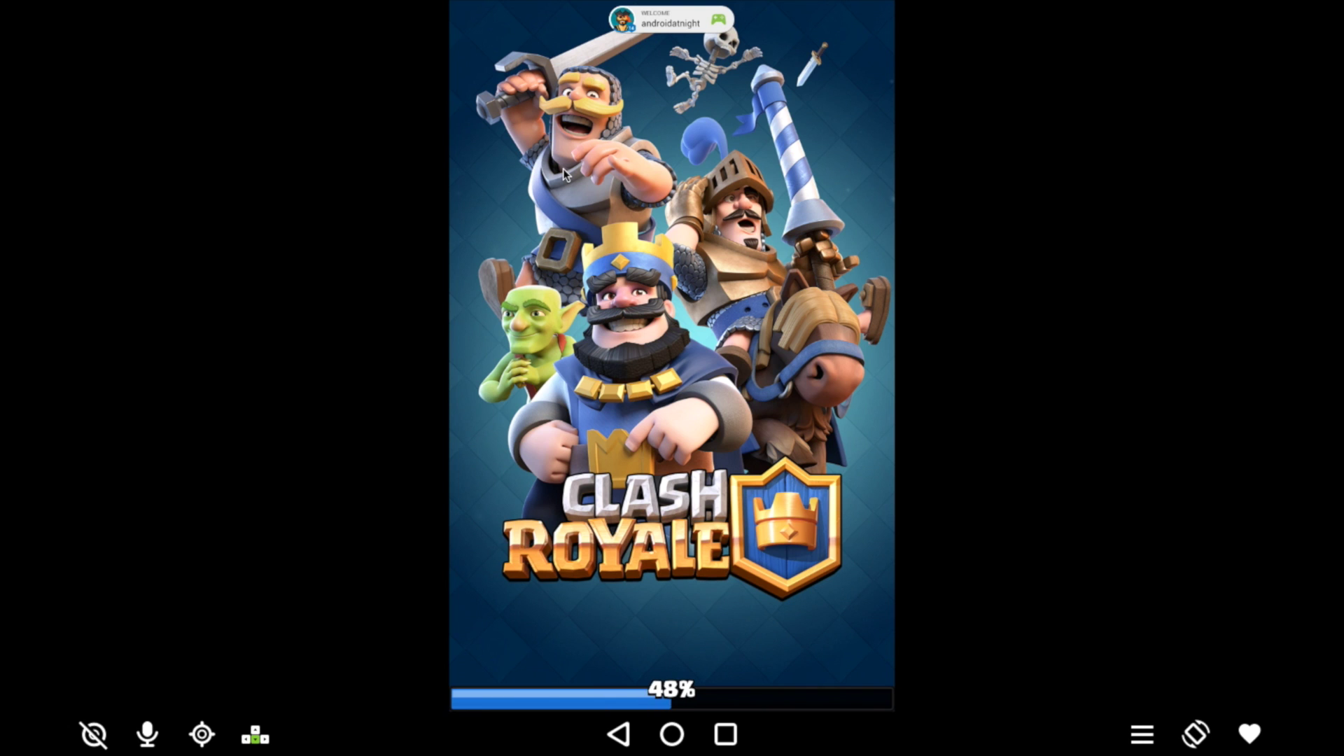
# Toggle the emulator out of full screen and back into full screen.
pyautogui.moveTo(474, 6)
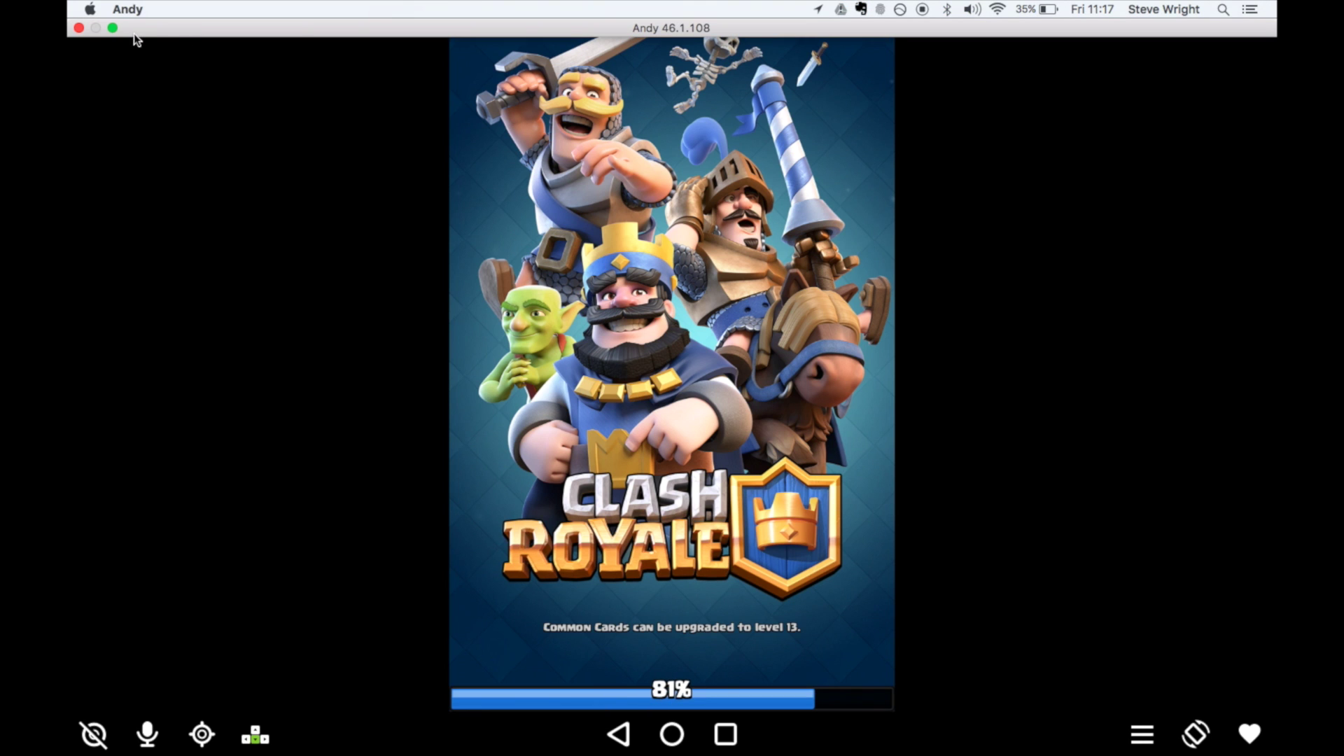
pyautogui.click(113, 28)
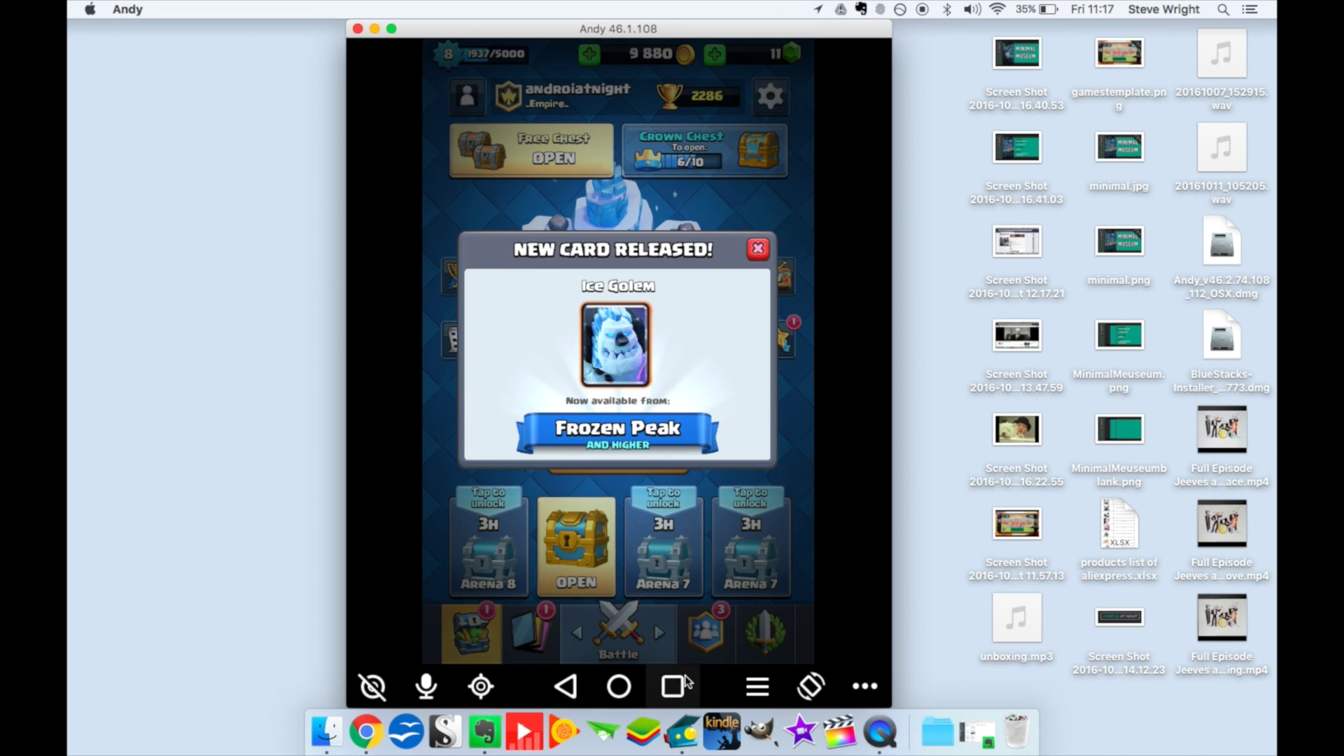
pyautogui.click(391, 28)
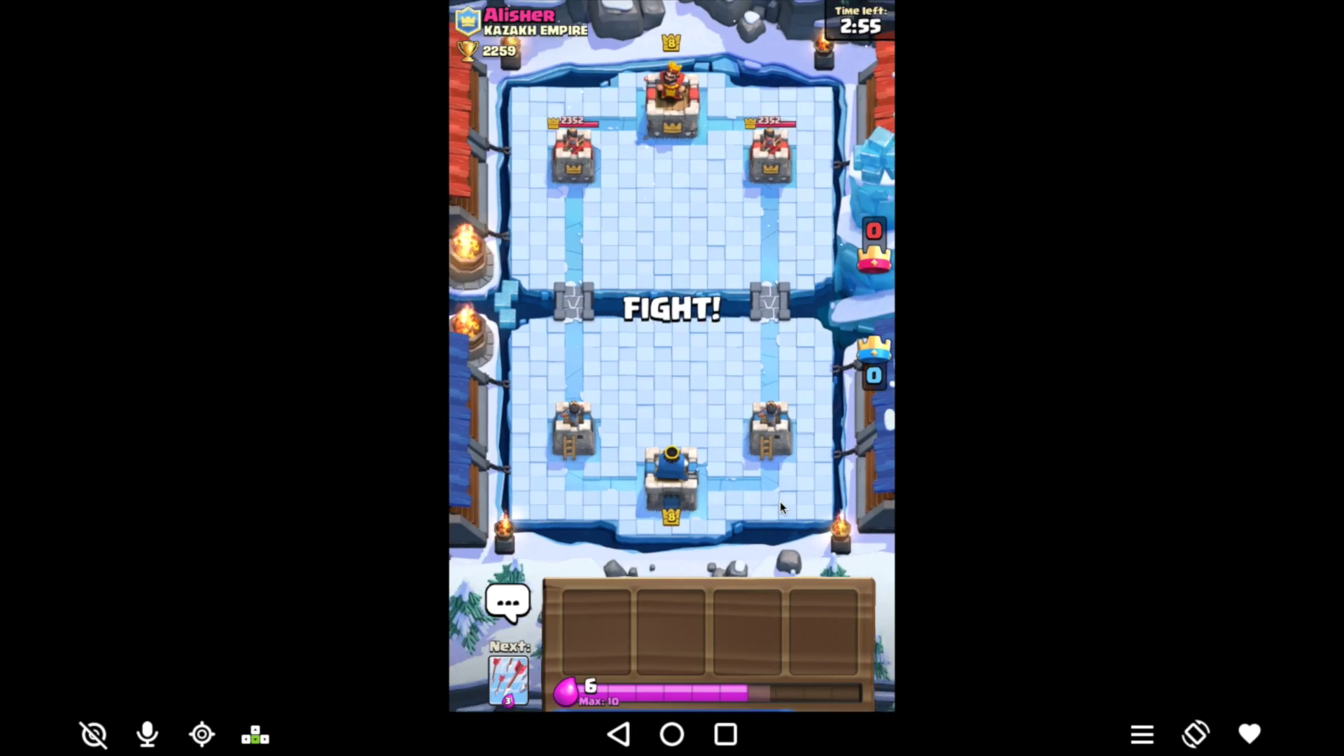
# Open the match with two Elixir Collectors, Arrows on the right bridge, a Lava Hound and a Balloon.
pyautogui.moveTo(595, 630); pyautogui.dragTo(700, 442)
pyautogui.moveTo(595, 624); pyautogui.dragTo(529, 501)
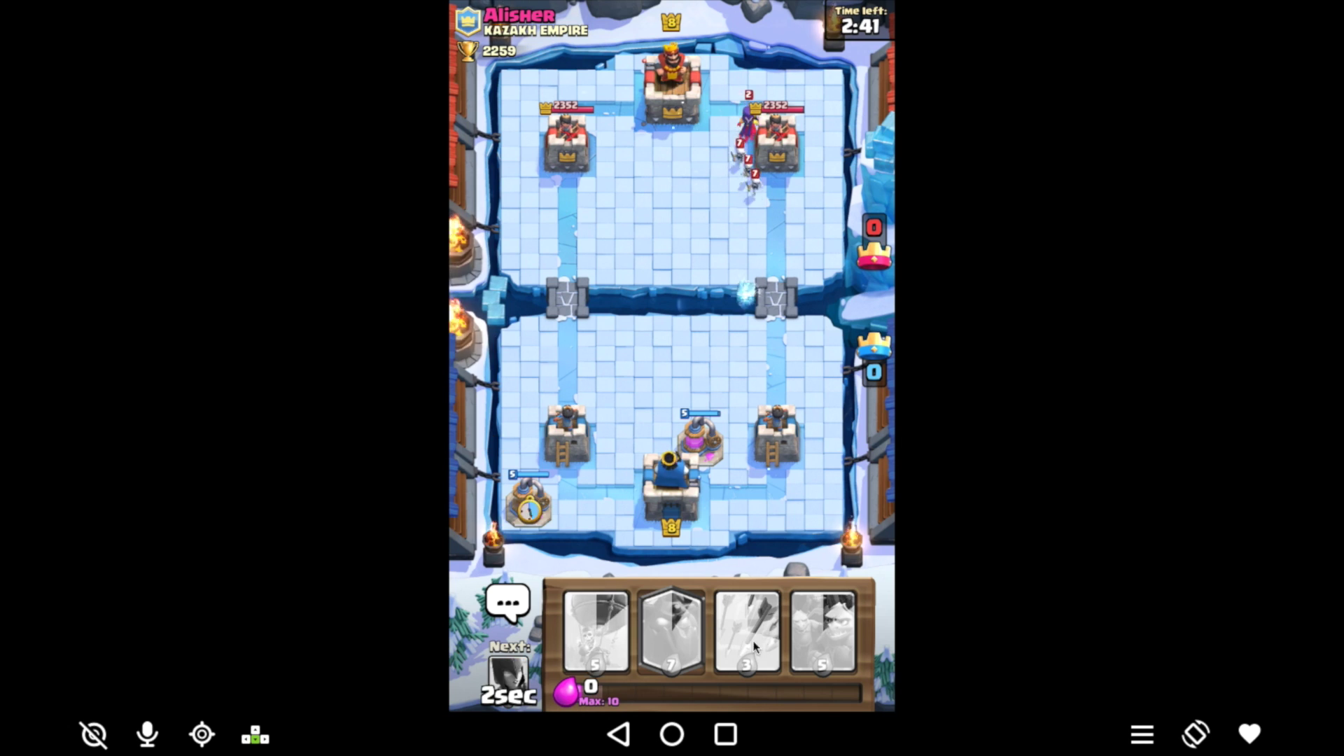
pyautogui.moveTo(738, 640); pyautogui.dragTo(773, 346)
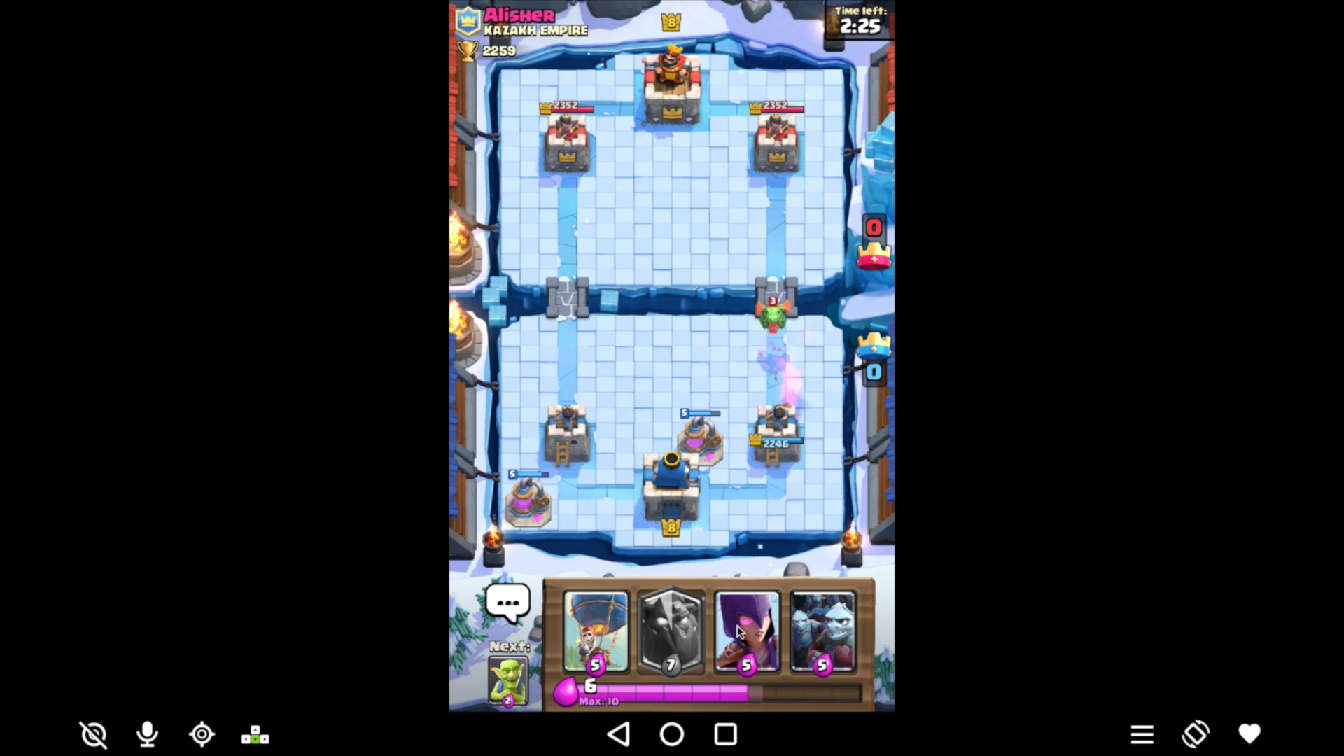
pyautogui.moveTo(668, 638); pyautogui.dragTo(780, 451)
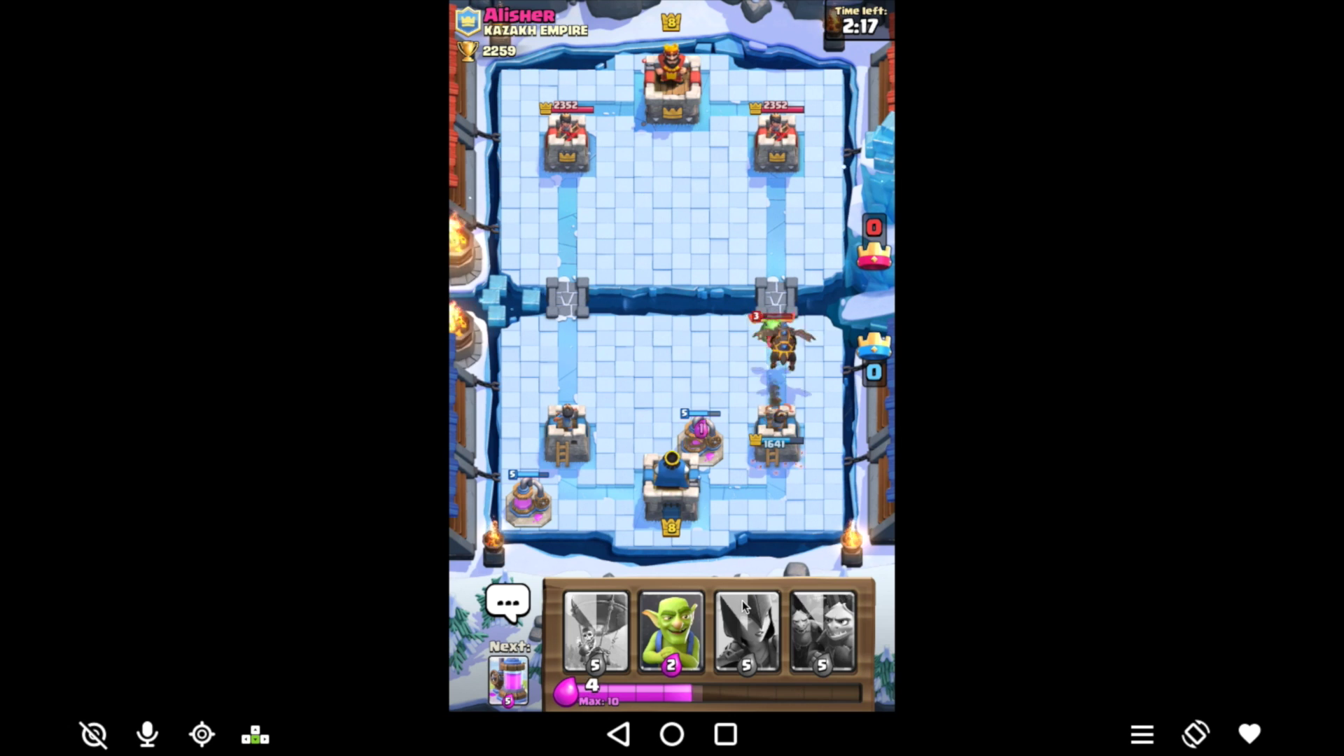
pyautogui.moveTo(593, 611); pyautogui.dragTo(815, 501)
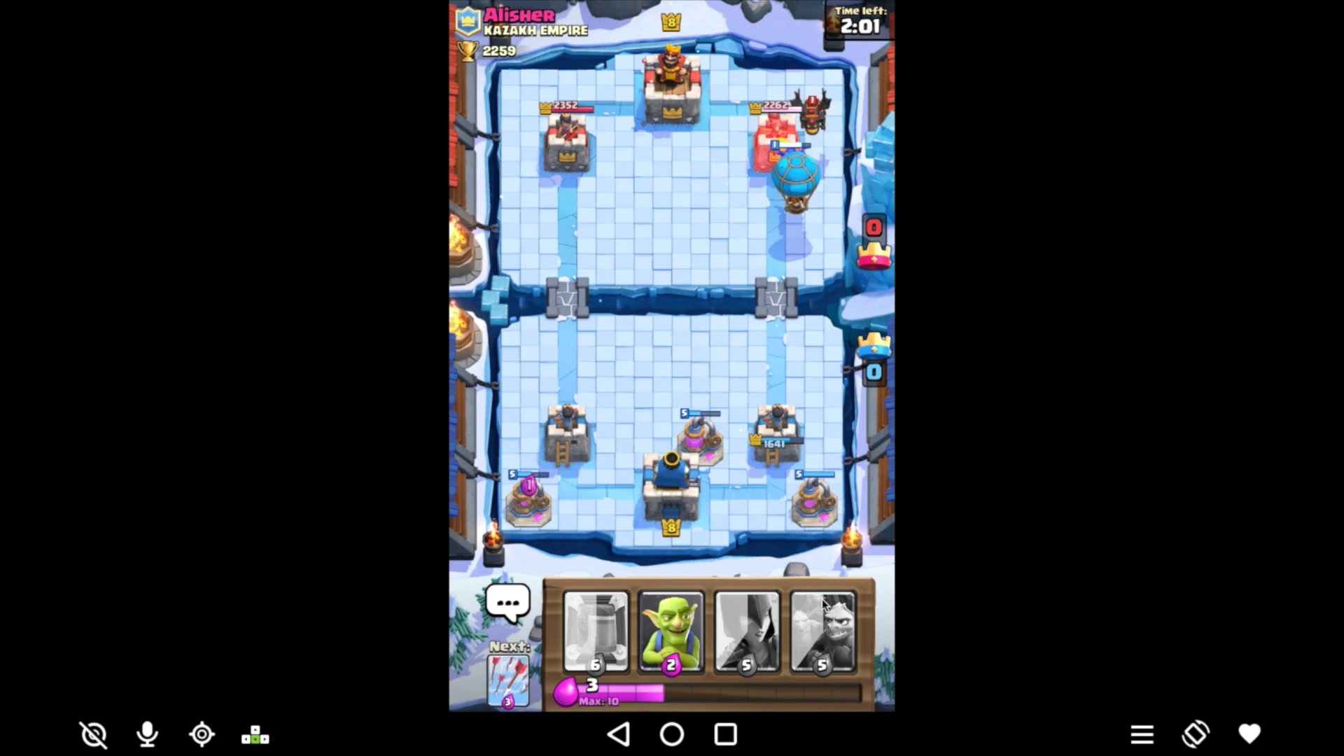
# Deploy Witch, Minion Horde, Lava Hound, Arrows and Mirror along the right lane.
pyautogui.click(746, 630)
pyautogui.click(700, 378)
pyautogui.moveTo(838, 635); pyautogui.dragTo(798, 336)
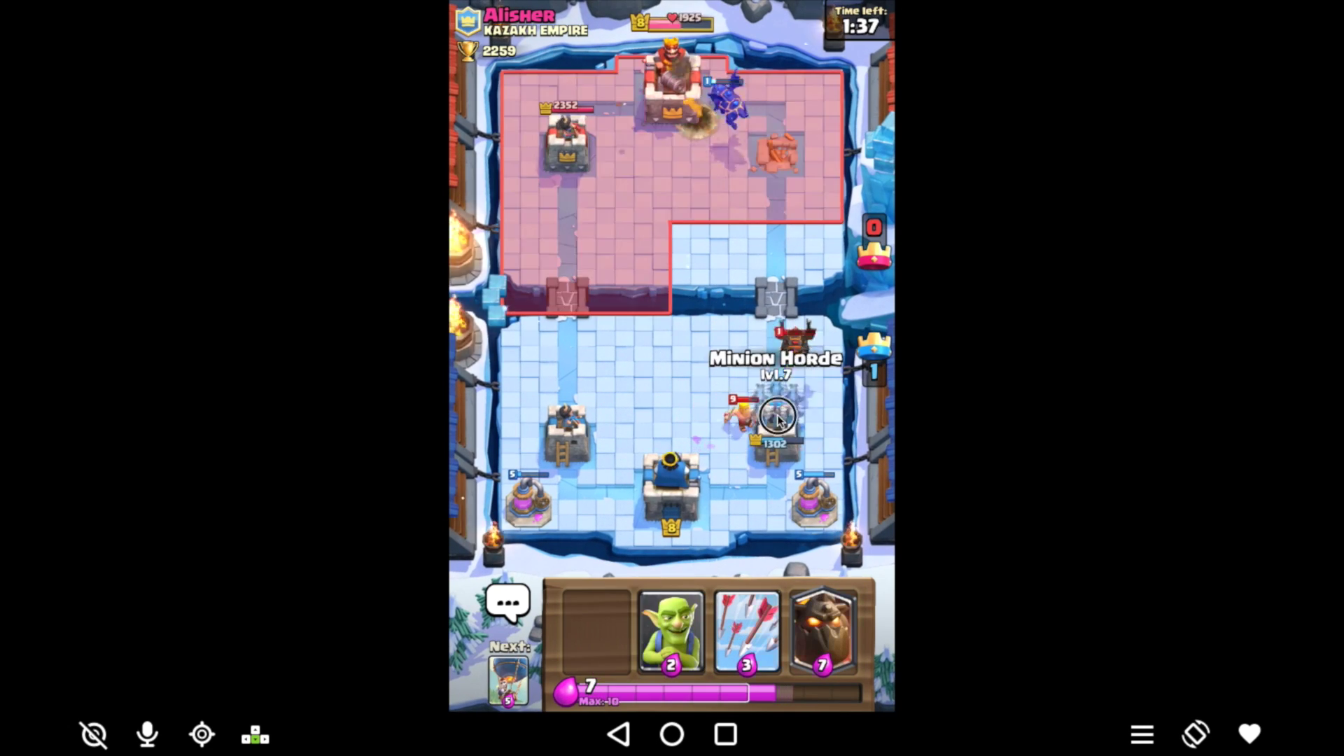
pyautogui.moveTo(777, 419); pyautogui.dragTo(777, 418)
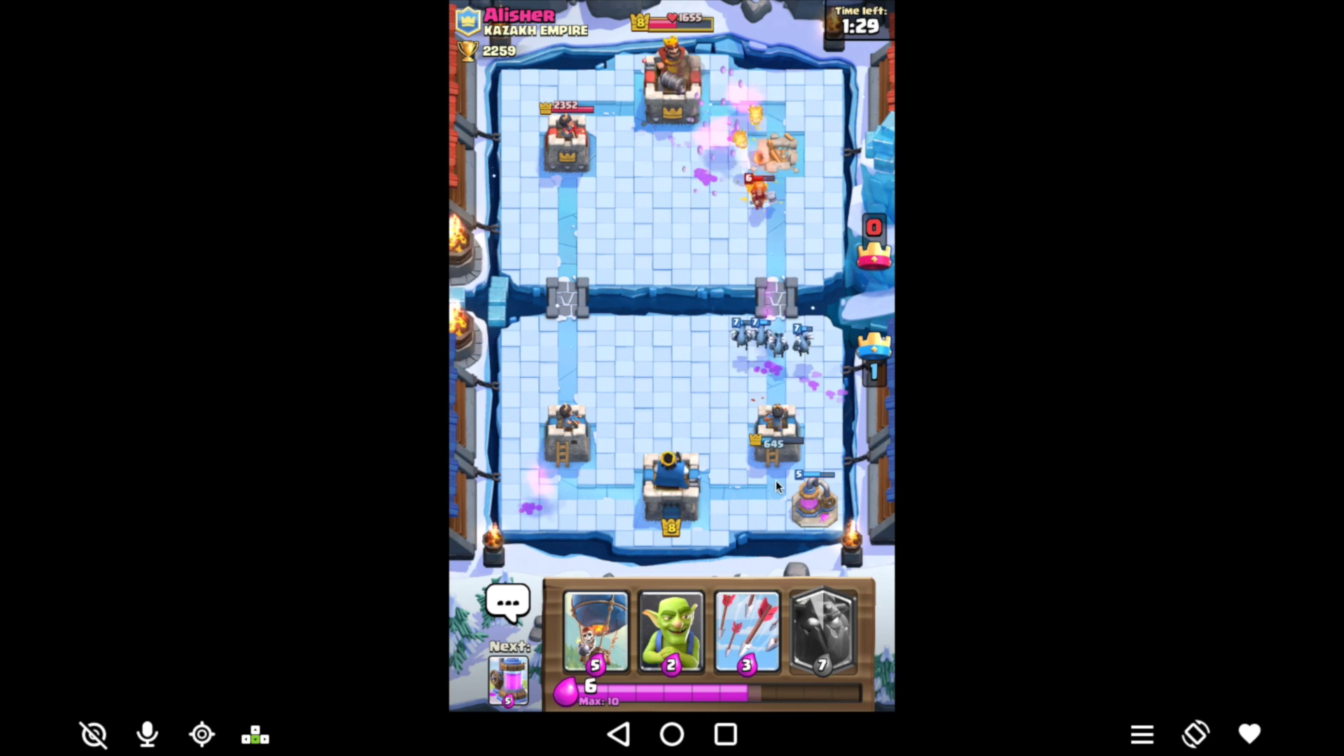
pyautogui.moveTo(822, 624); pyautogui.dragTo(833, 200)
pyautogui.moveTo(729, 617); pyautogui.dragTo(729, 645)
pyautogui.moveTo(823, 630); pyautogui.dragTo(530, 499)
pyautogui.moveTo(823, 630); pyautogui.dragTo(815, 210)
pyautogui.moveTo(746, 630); pyautogui.dragTo(740, 175)
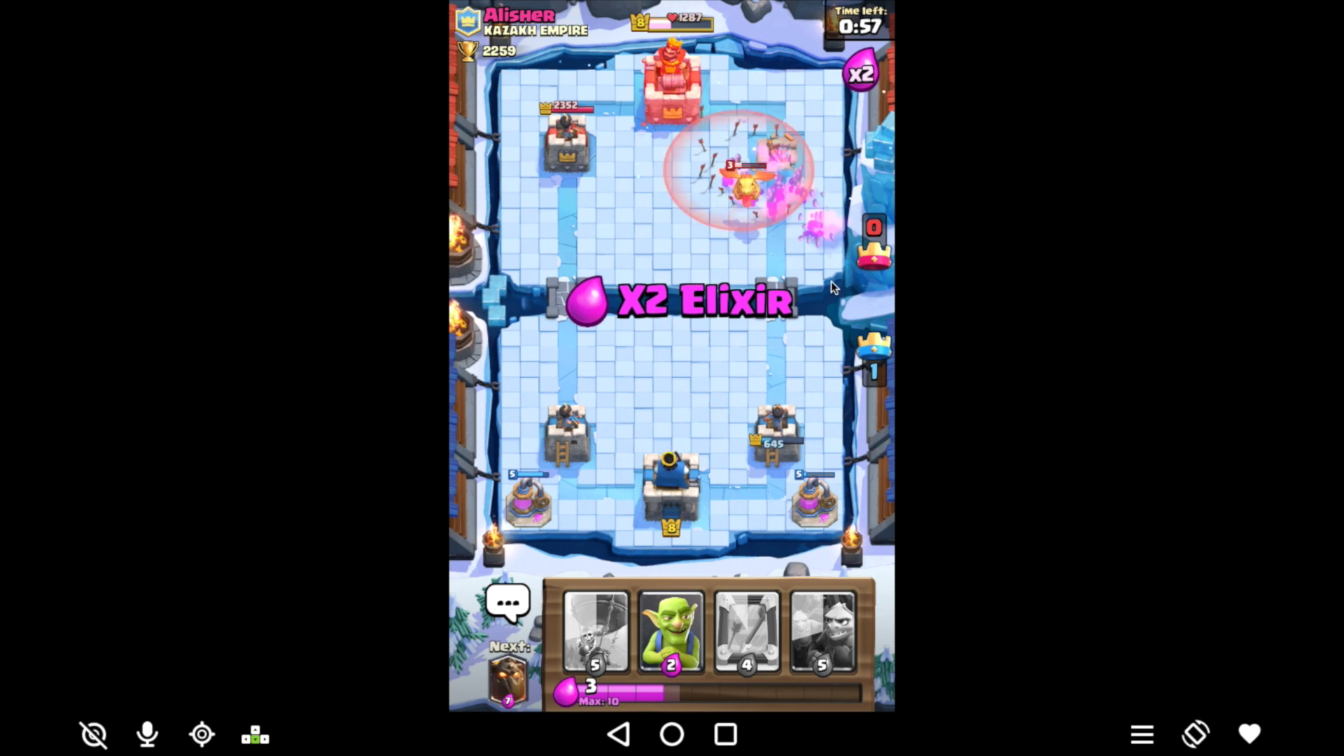
pyautogui.moveTo(822, 630); pyautogui.dragTo(822, 462)
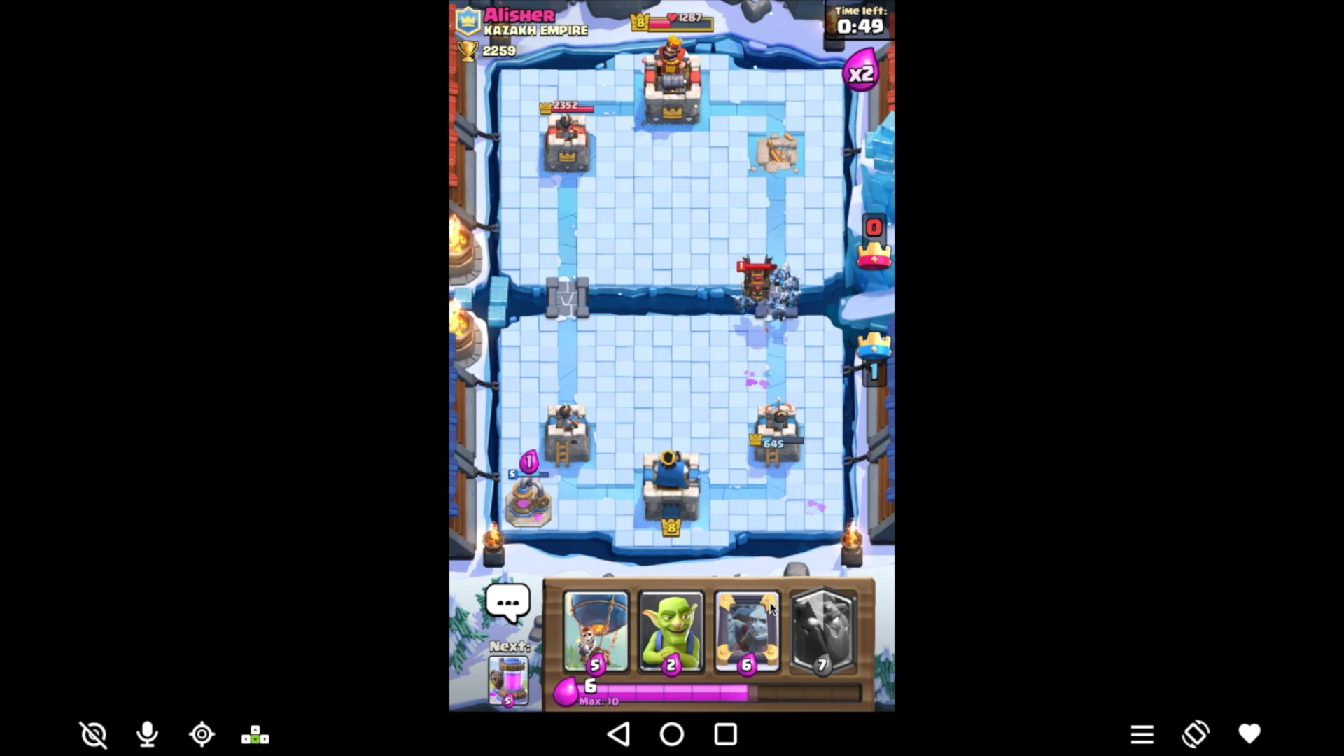
pyautogui.moveTo(746, 630); pyautogui.dragTo(748, 429)
# Push the right side in overtime with Lava Hound, Witch, Balloons, Minion Hordes, Goblins and Arrows, then bring up emotes.
pyautogui.moveTo(822, 620); pyautogui.dragTo(780, 211)
pyautogui.moveTo(837, 615); pyautogui.dragTo(836, 283)
pyautogui.moveTo(596, 630); pyautogui.dragTo(834, 203)
pyautogui.moveTo(823, 631); pyautogui.dragTo(748, 172)
pyautogui.moveTo(596, 630); pyautogui.dragTo(749, 372)
pyautogui.moveTo(842, 665); pyautogui.dragTo(784, 336)
pyautogui.moveTo(596, 631); pyautogui.dragTo(762, 274)
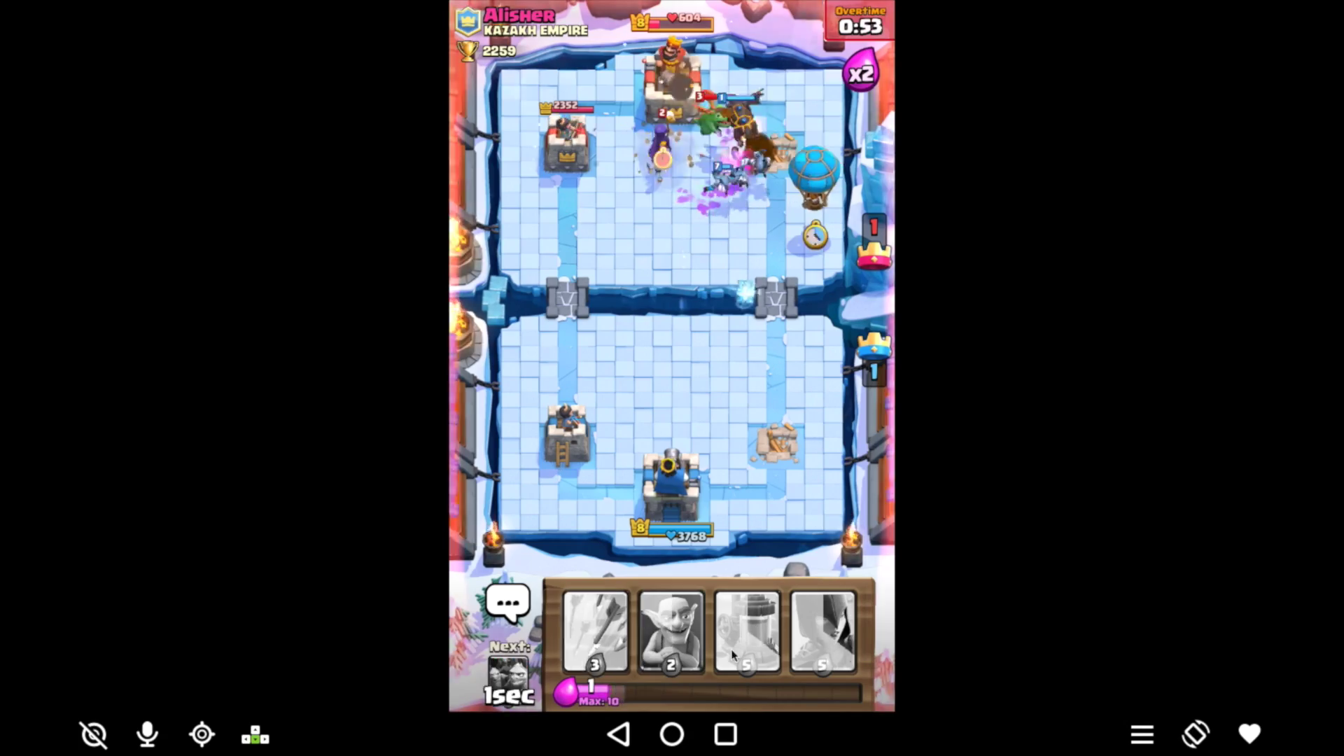
pyautogui.moveTo(670, 630); pyautogui.dragTo(696, 238)
pyautogui.moveTo(596, 630); pyautogui.dragTo(739, 105)
pyautogui.click(507, 602)
# Send a 'Well played!' emote, then open and close the app drawer to reveal the widget home screen.
pyautogui.click(711, 546)
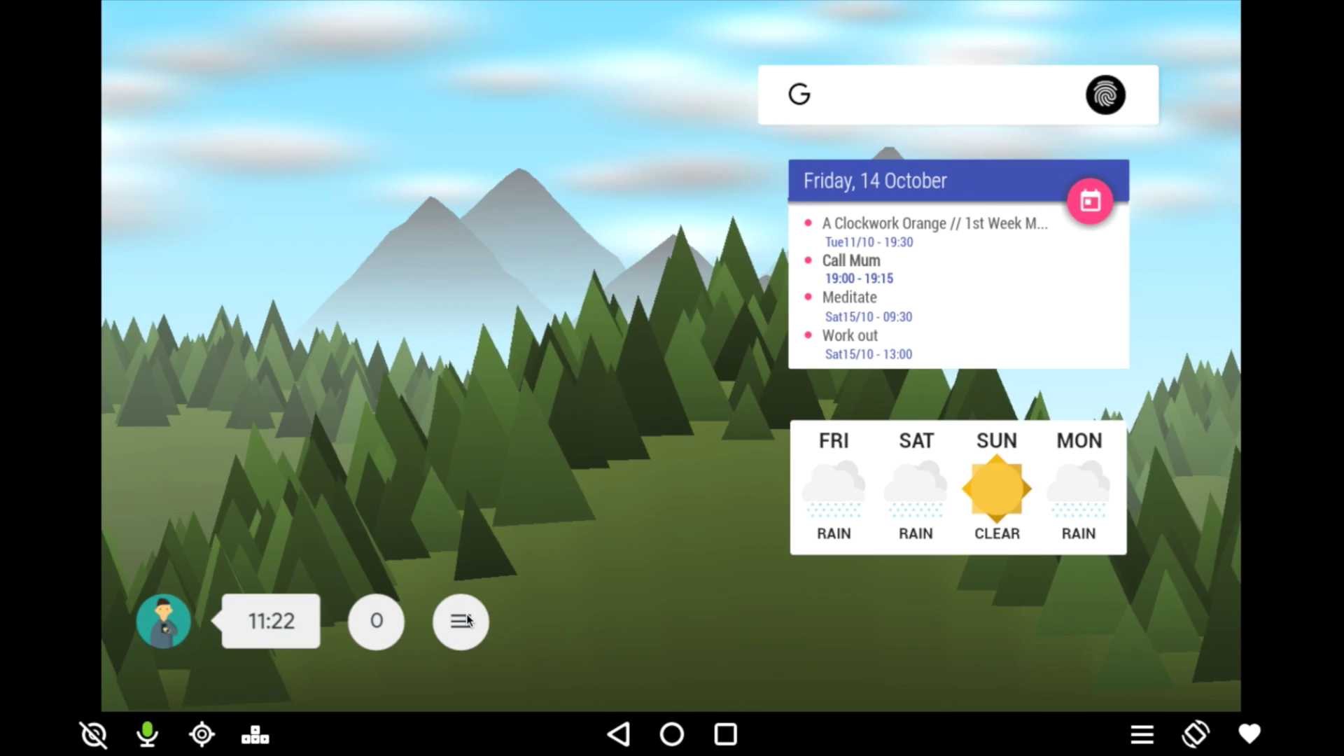
pyautogui.click(461, 621)
pyautogui.click(1200, 375)
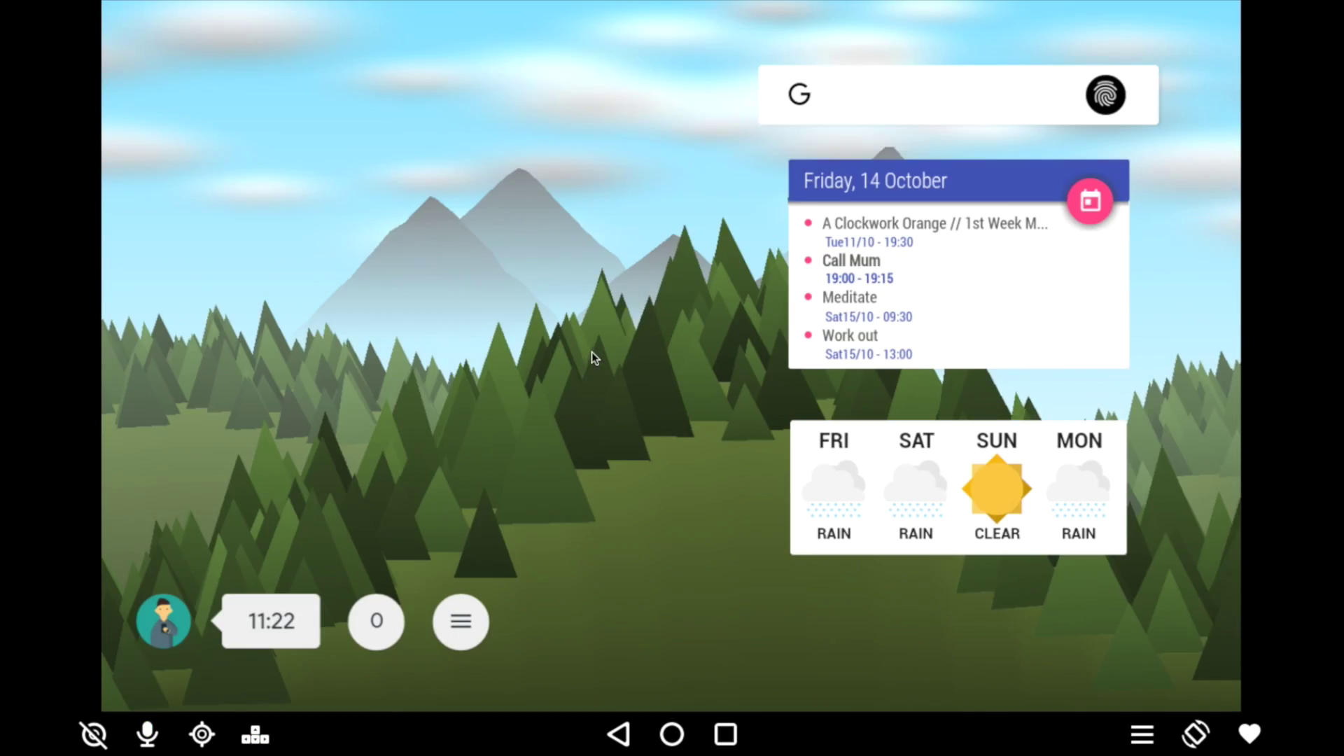